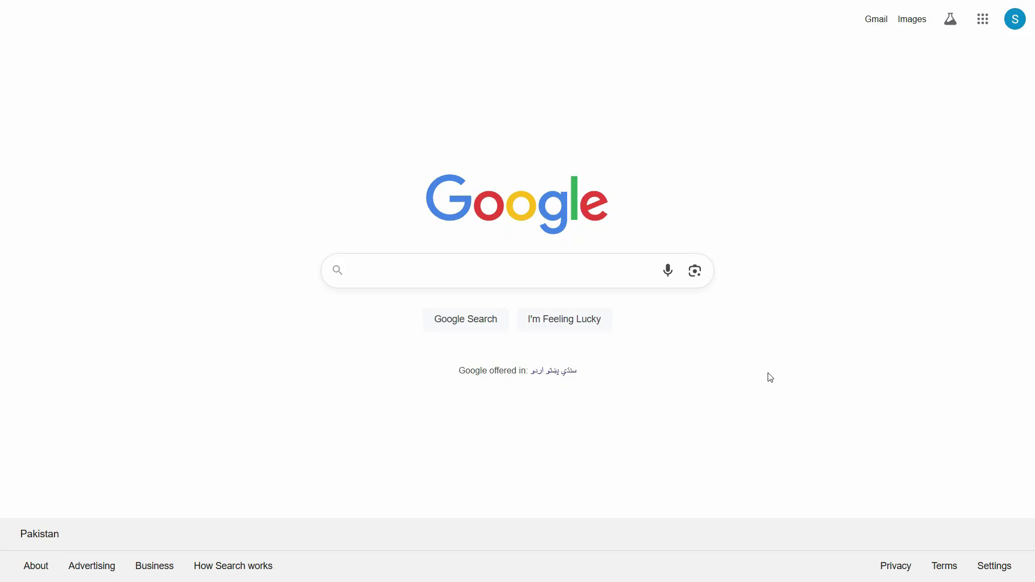
# - Run a Google search for 'yahoo'
pyautogui.click(518, 261)
pyautogui.write('yahoo')
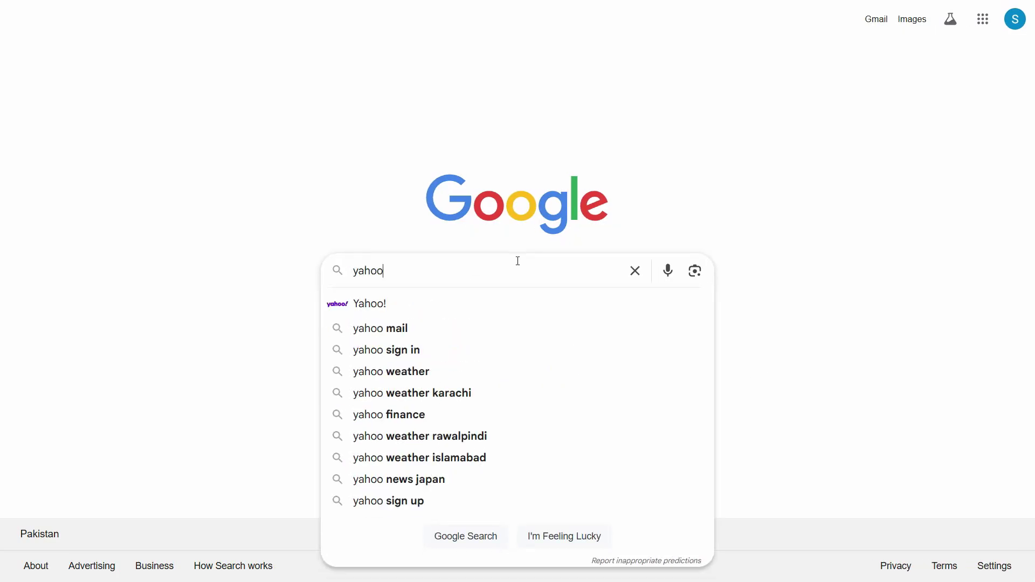
pyautogui.press('Return')
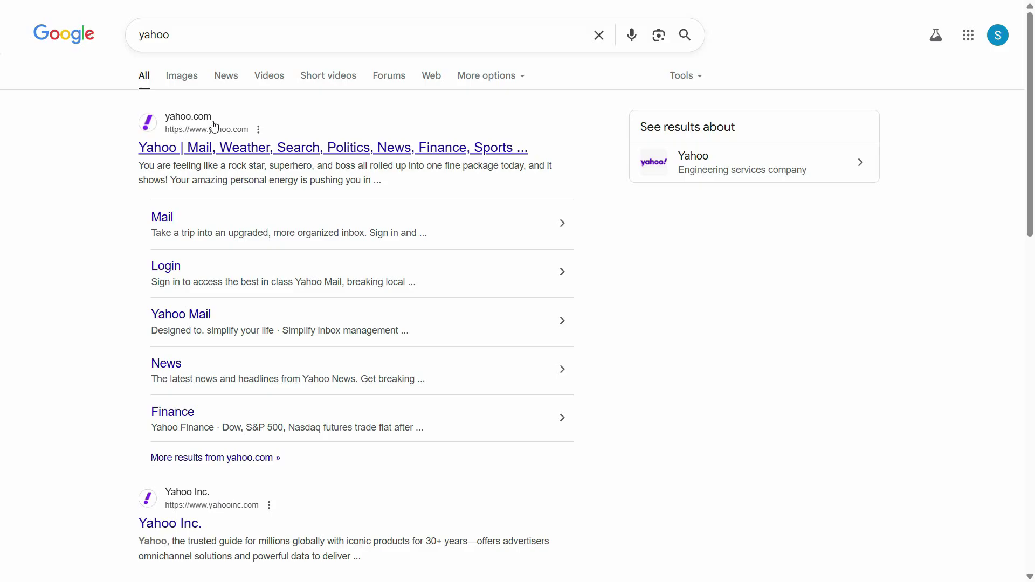
# - Go to yahoo.com from the Google search results
pyautogui.click(228, 154)
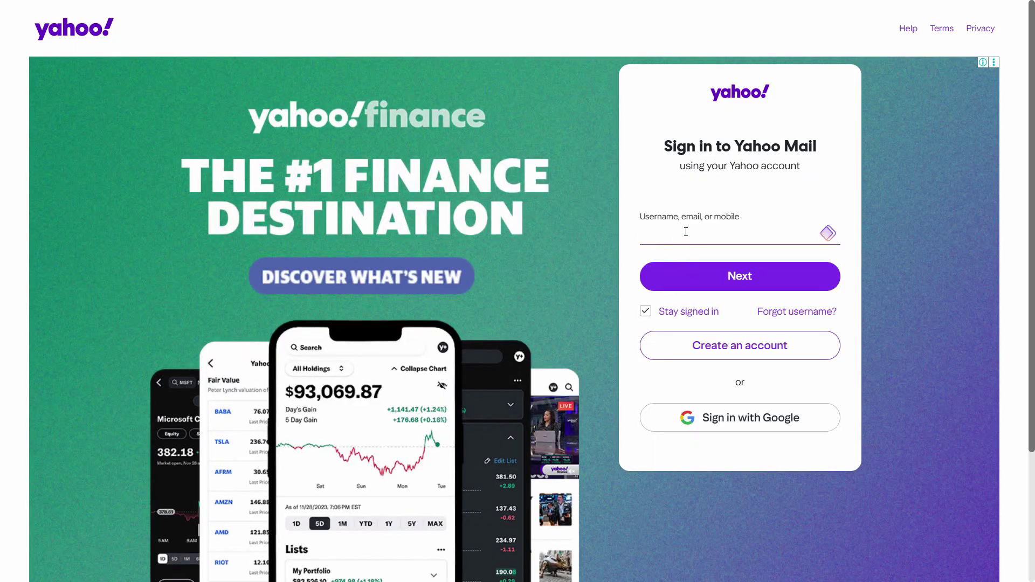
# - Start a new Yahoo account with the suggested full name and email username
pyautogui.click(751, 356)
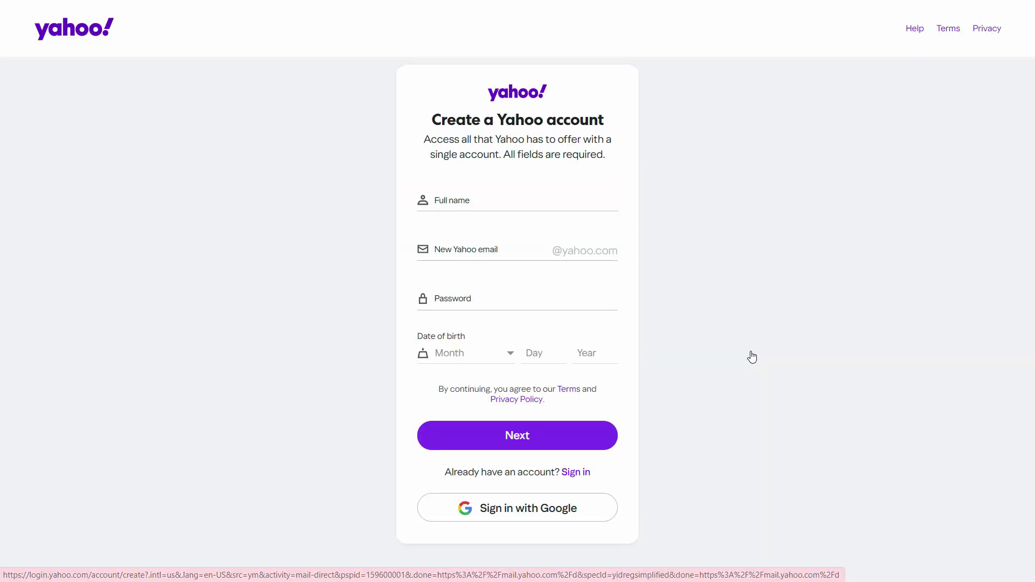
pyautogui.click(469, 200)
pyautogui.click(520, 231)
pyautogui.click(571, 200)
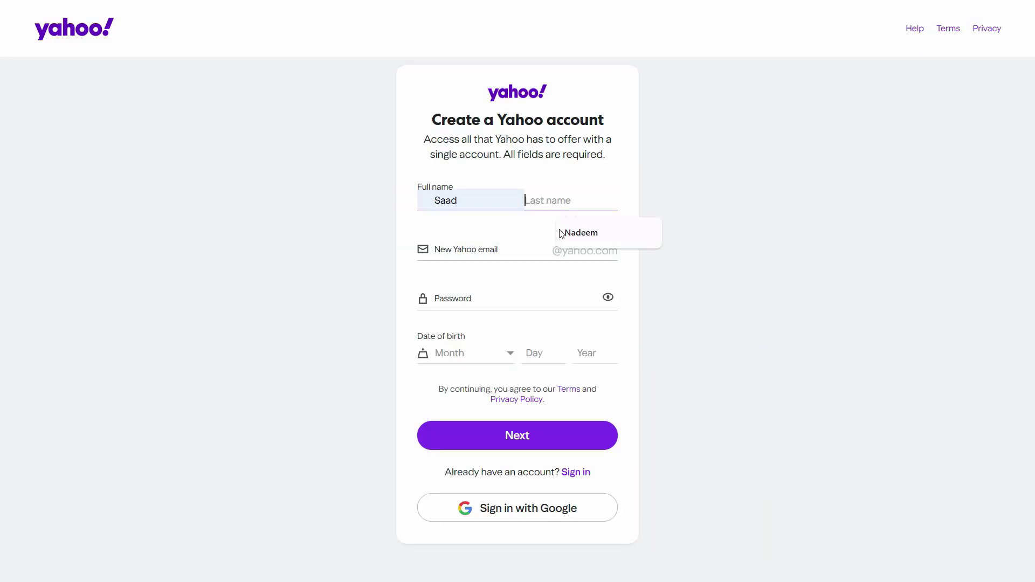
pyautogui.click(497, 252)
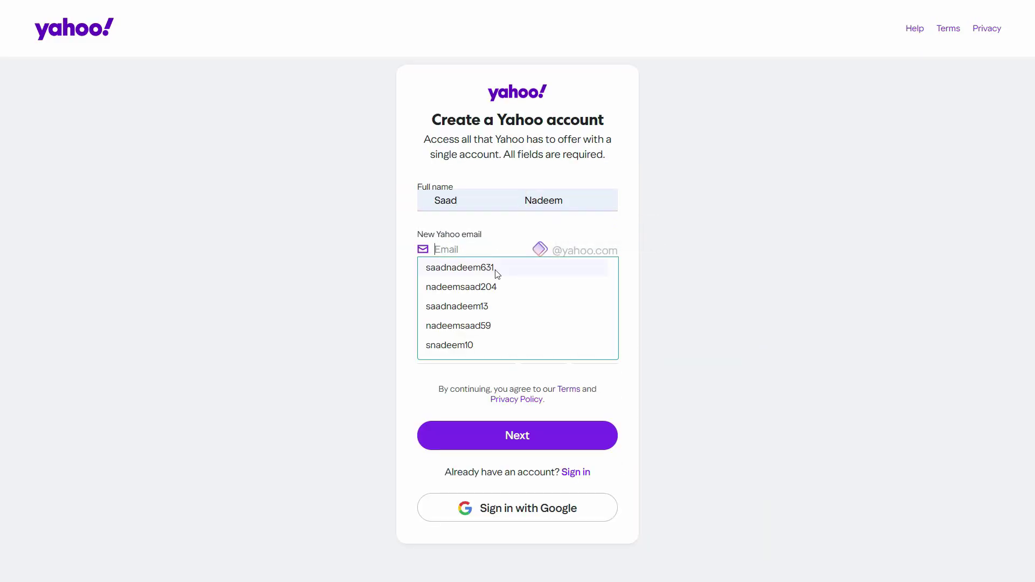
pyautogui.click(478, 307)
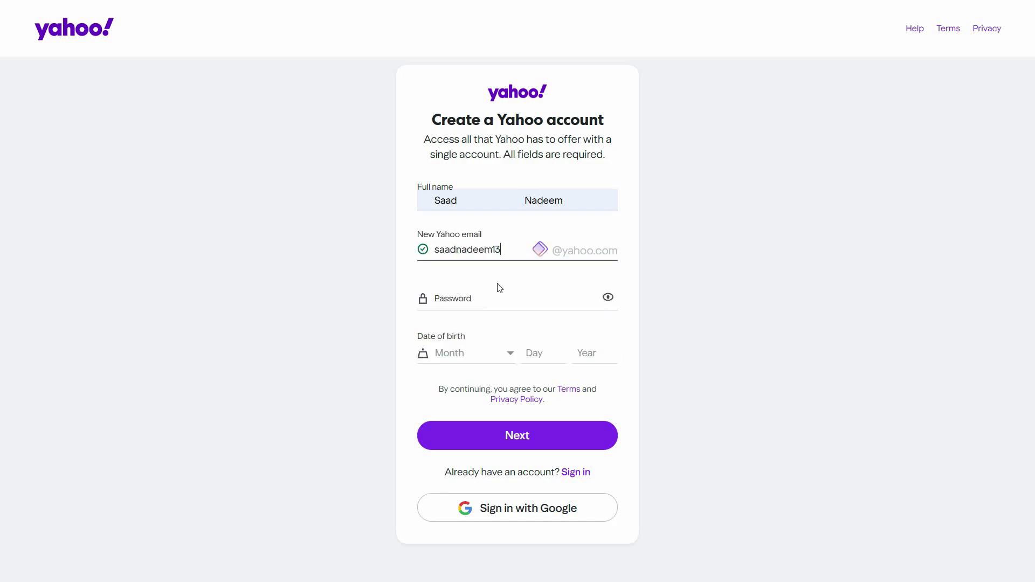
pyautogui.click(498, 298)
pyautogui.write('•••••••')
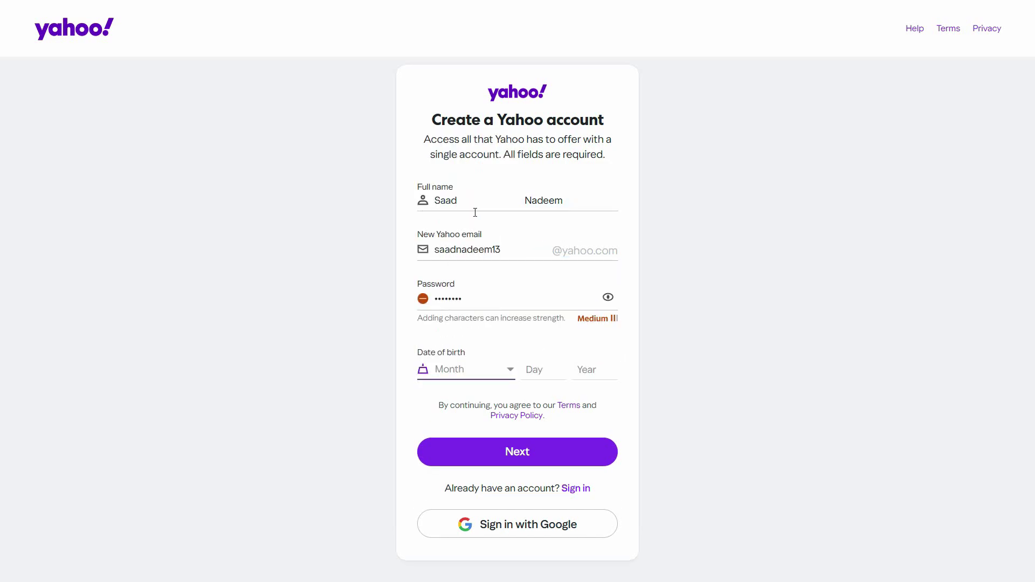
pyautogui.press('Tab')
pyautogui.press('a')
pyautogui.click(545, 370)
pyautogui.write('18')
pyautogui.press('Tab')
pyautogui.write('1992')
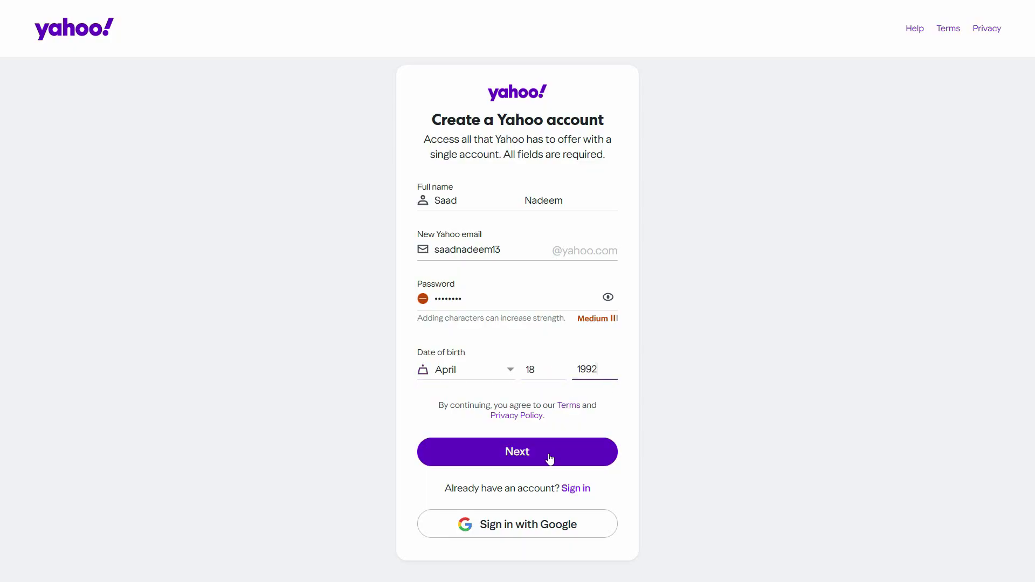
# - Submit the sign-up form and reach the phone-number step
pyautogui.click(549, 459)
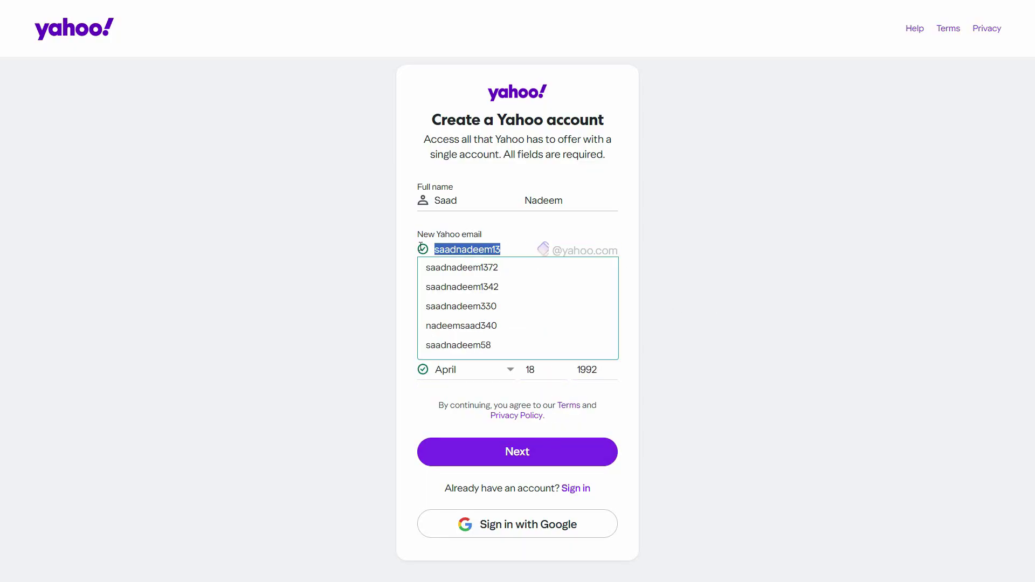
pyautogui.click(757, 398)
pyautogui.click(598, 462)
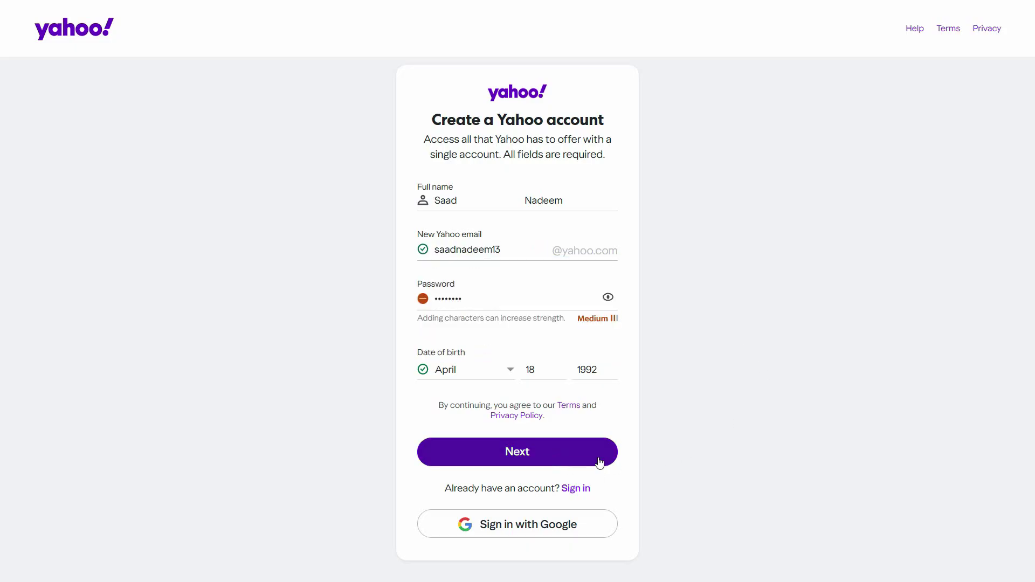
pyautogui.click(513, 192)
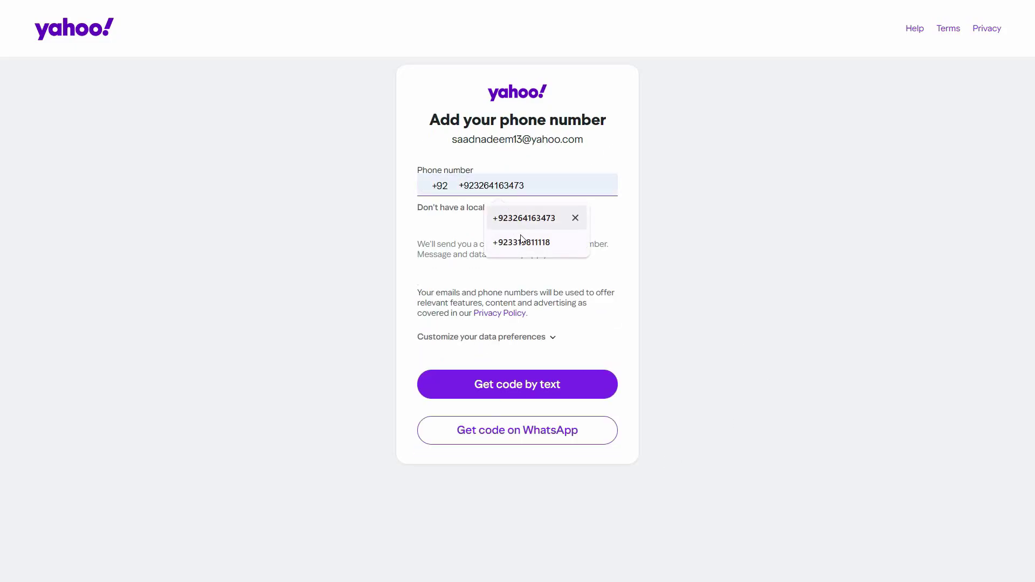
# - Fill in the saved phone number and request the verification code by text
pyautogui.click(521, 243)
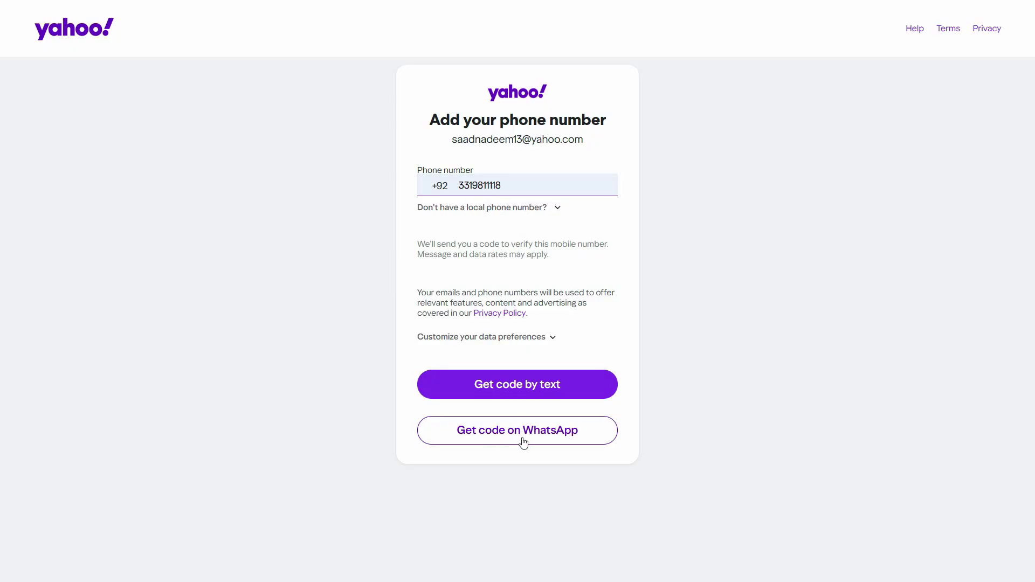
pyautogui.click(526, 390)
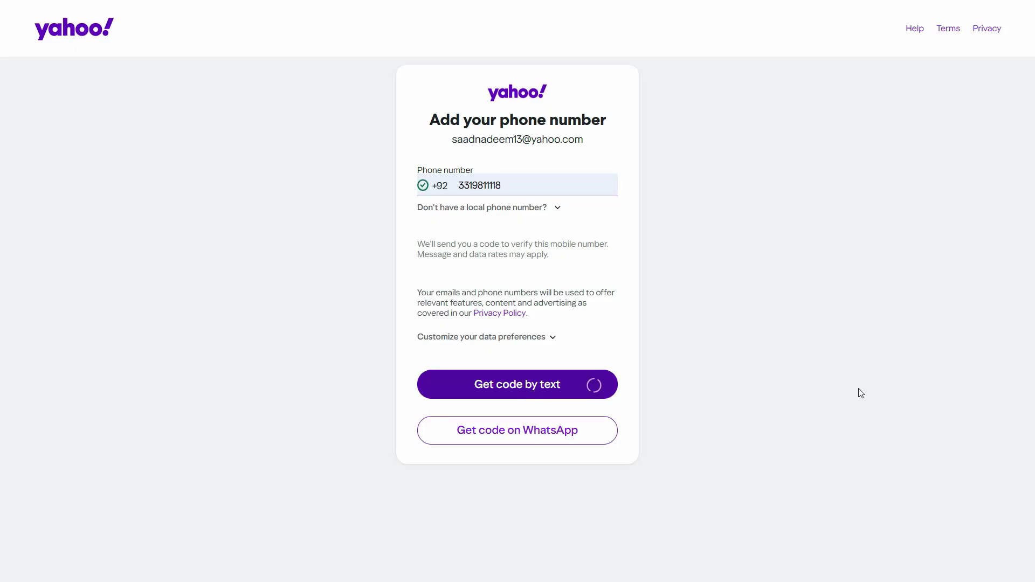
pyautogui.click(517, 46)
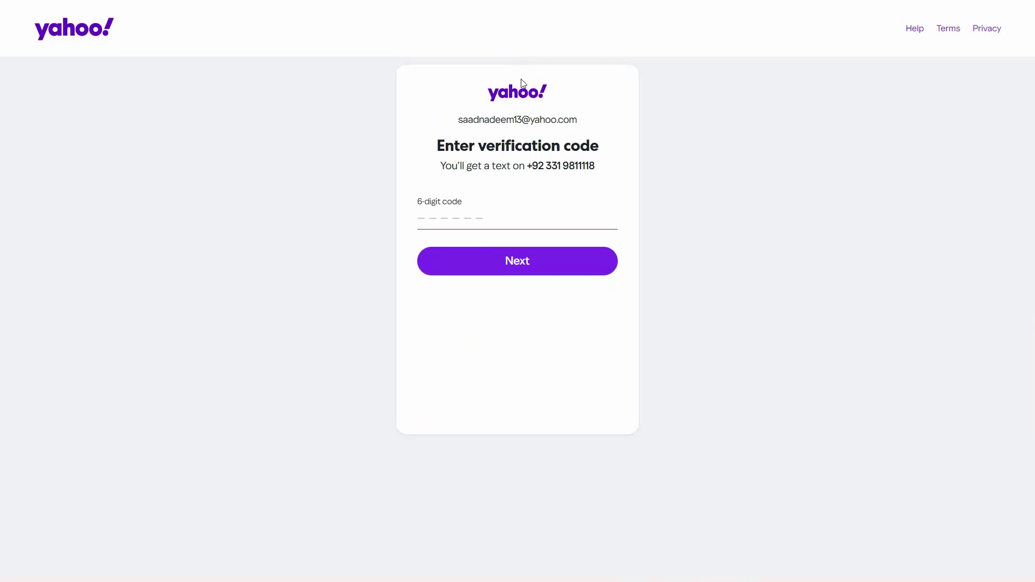
# - Return to the sign-up form and refill the suggested name and email username
pyautogui.click(15, 42)
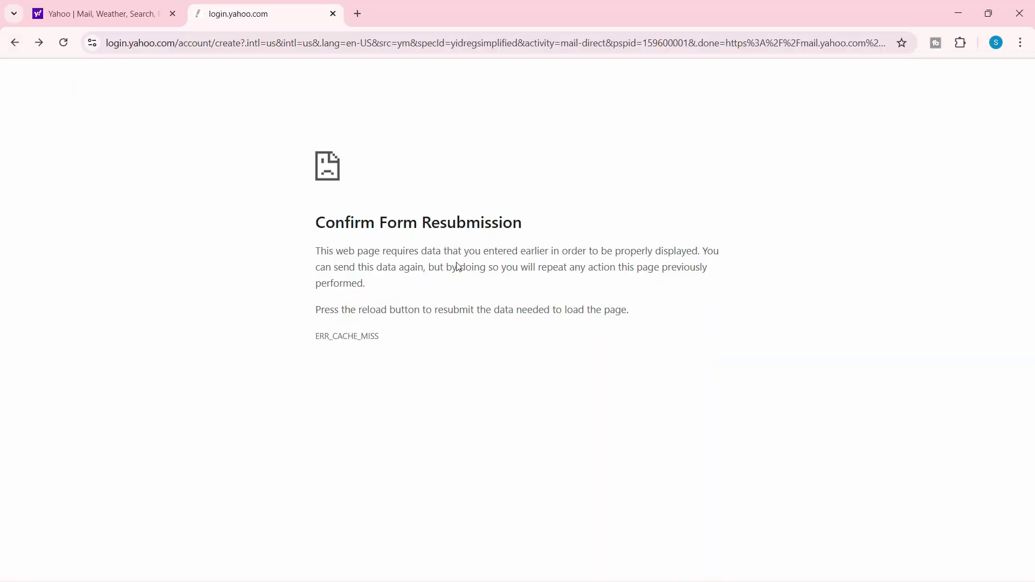
pyautogui.click(15, 42)
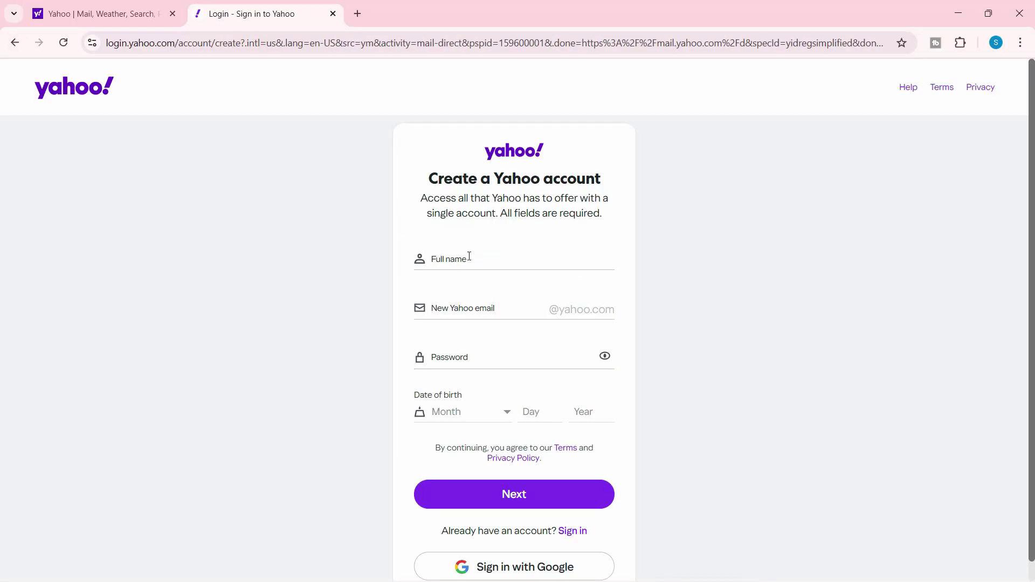
pyautogui.click(469, 257)
pyautogui.click(477, 291)
pyautogui.click(537, 263)
pyautogui.click(545, 293)
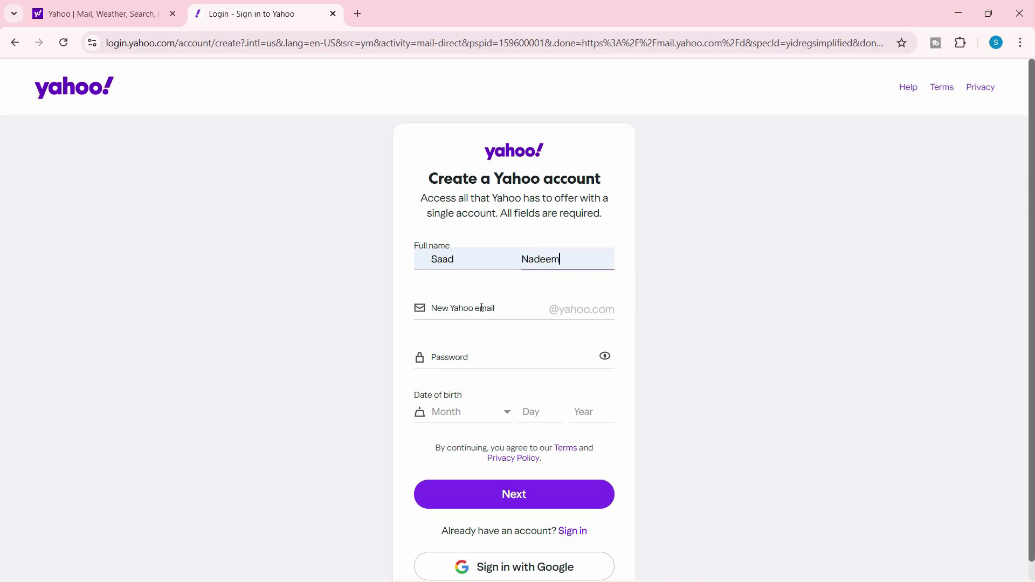
pyautogui.click(480, 308)
pyautogui.click(484, 365)
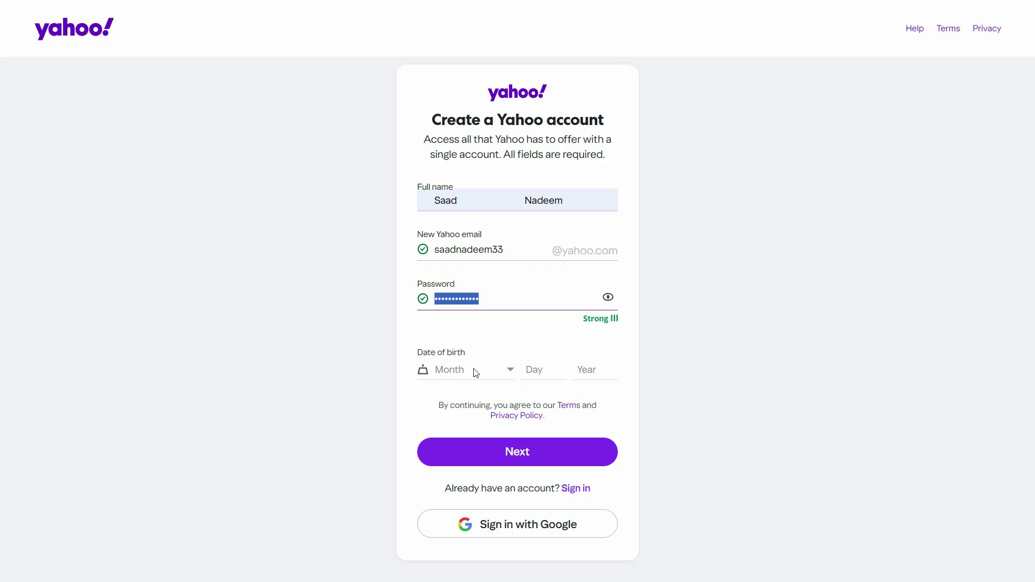
pyautogui.click(476, 372)
pyautogui.click(483, 283)
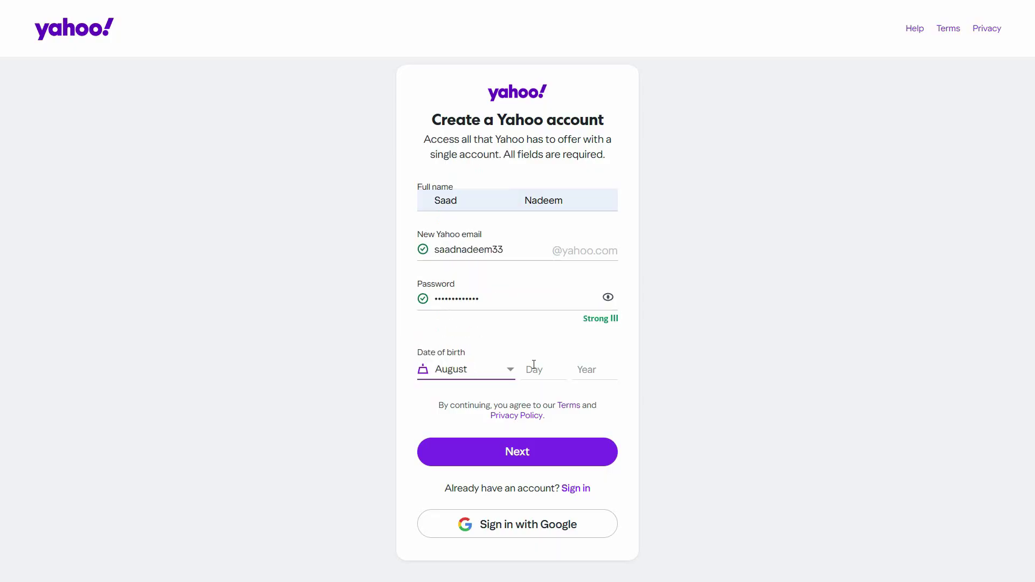
pyautogui.click(534, 369)
pyautogui.click(589, 397)
pyautogui.click(597, 368)
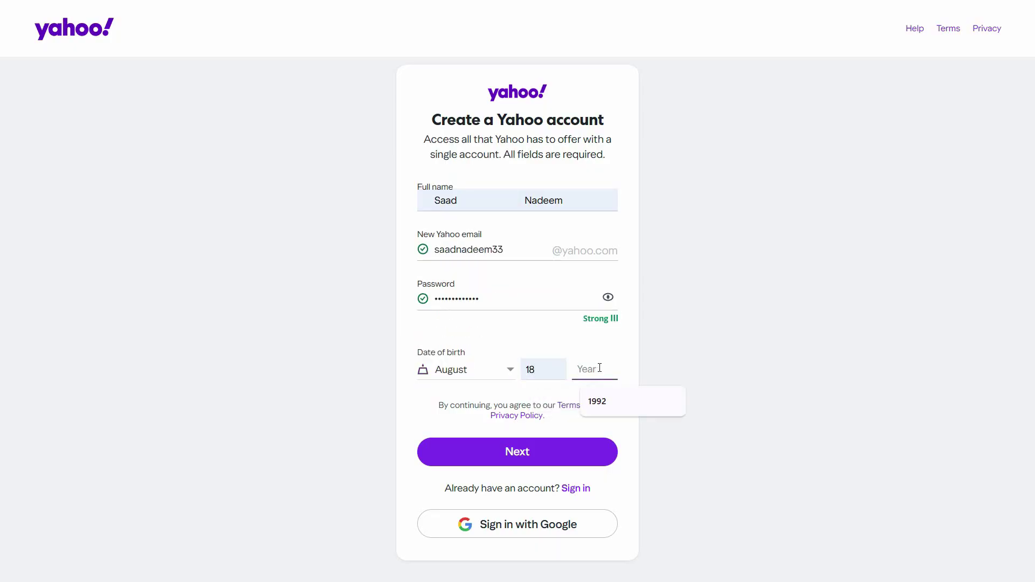
pyautogui.click(597, 402)
pyautogui.click(540, 453)
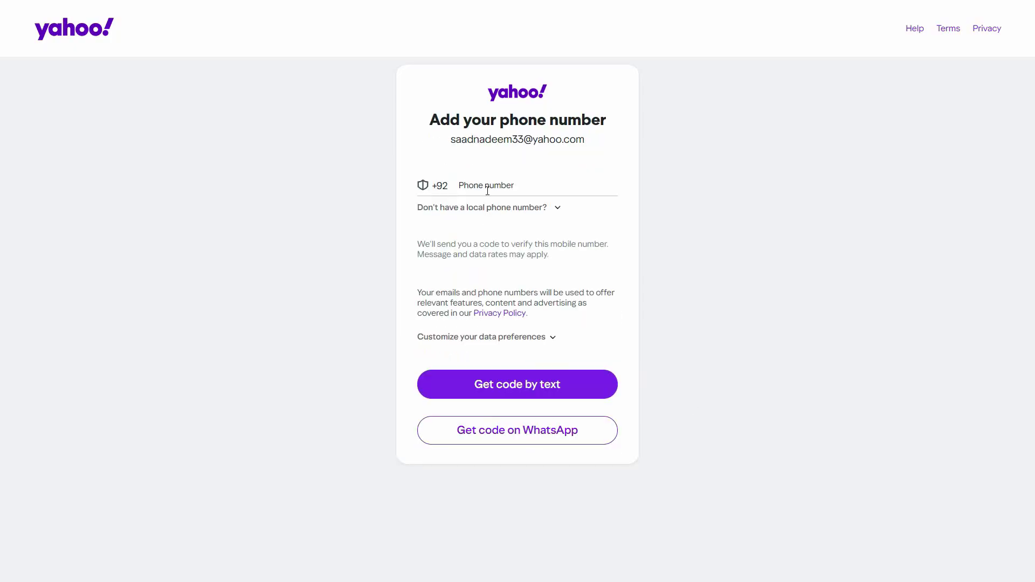
# - Enter the saved phone number and request a WhatsApp code, which Yahoo refuses
pyautogui.click(511, 184)
pyautogui.click(530, 248)
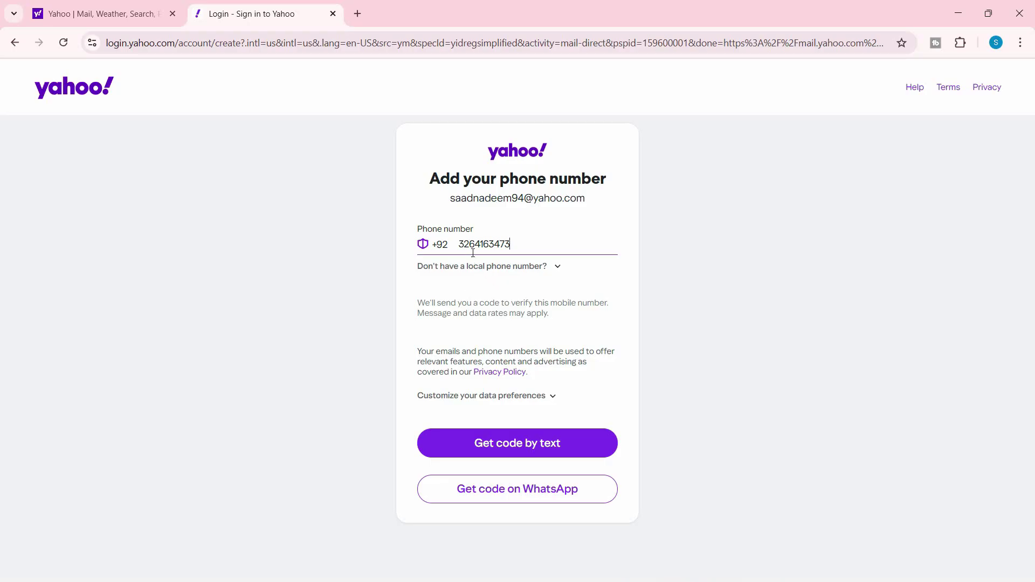
pyautogui.click(533, 490)
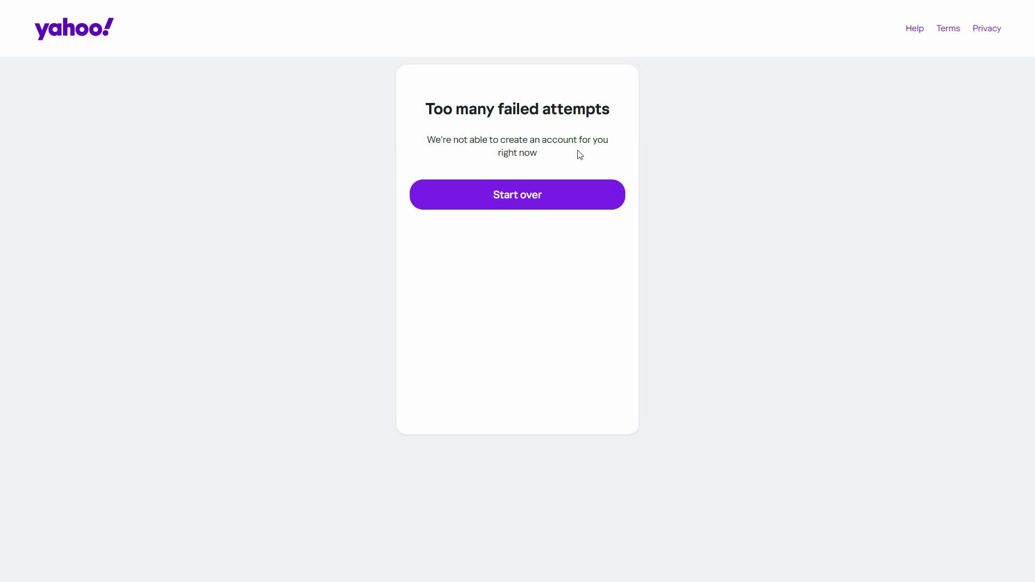
pyautogui.click(505, 209)
pyautogui.press('super')
pyautogui.click(846, 567)
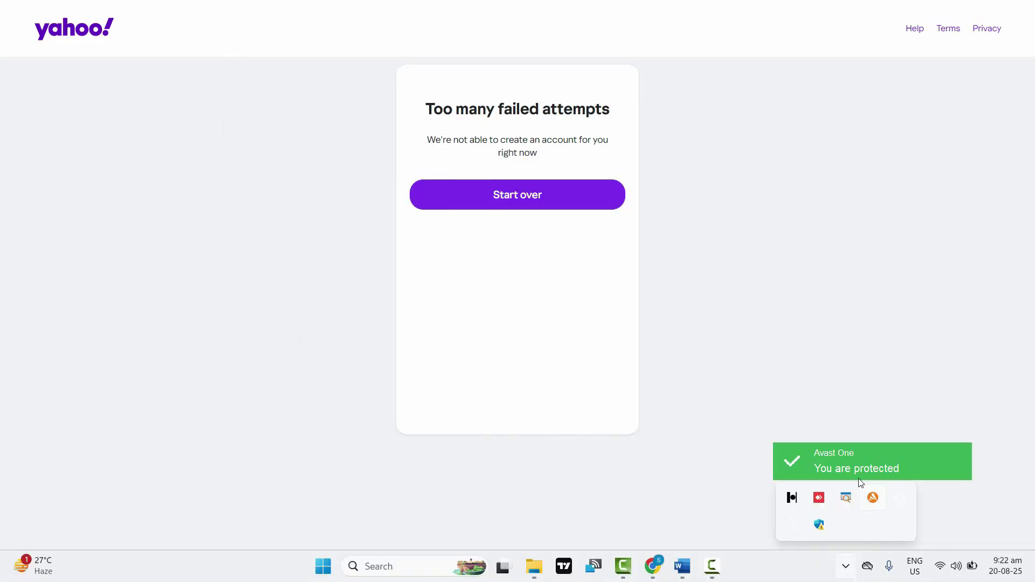
# - Start over with the saved phone number and request a WhatsApp verification code
pyautogui.click(518, 194)
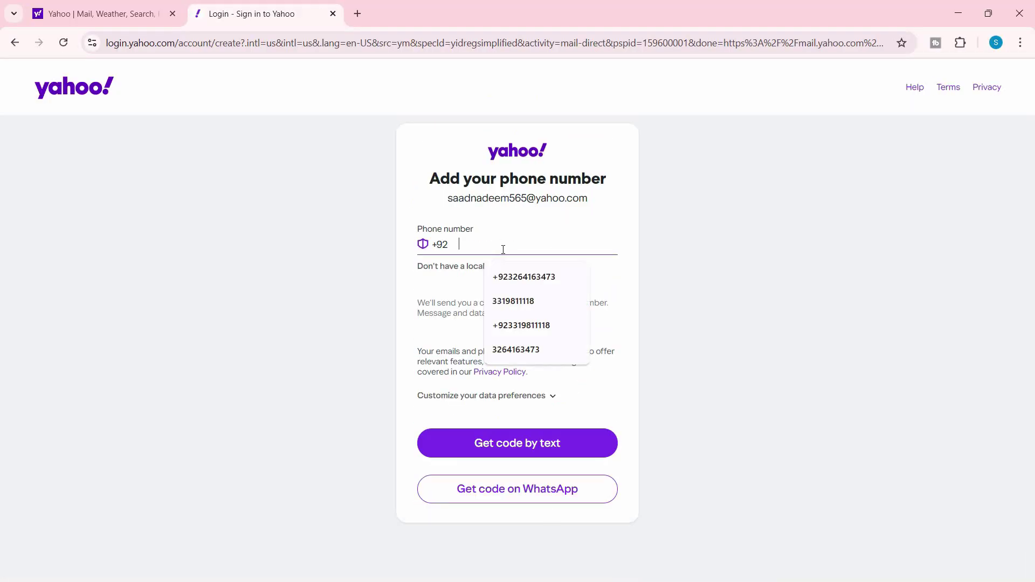
pyautogui.click(521, 350)
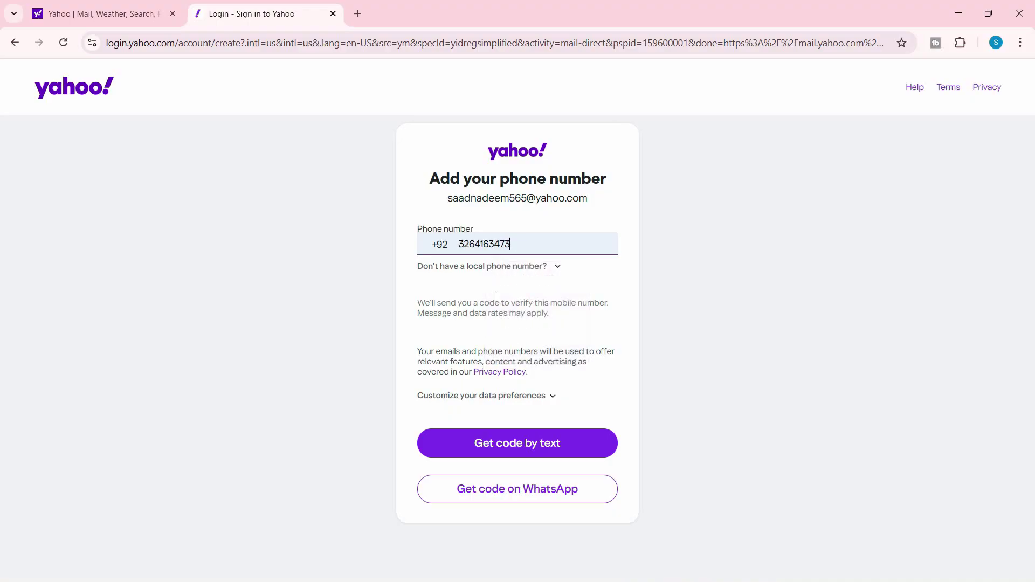
pyautogui.click(540, 489)
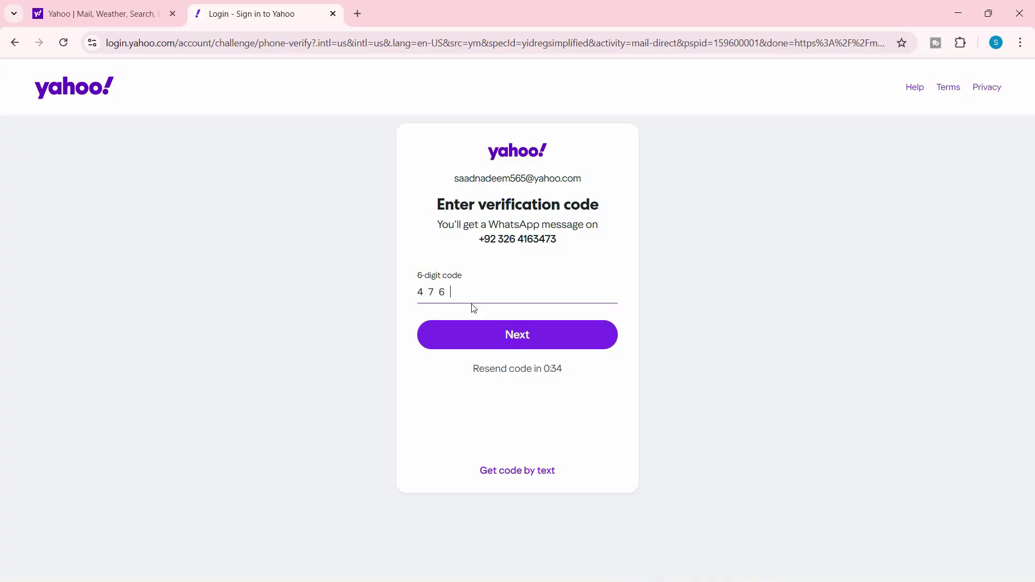
# - Submit the 6-digit code, decline passkeys, and finish on the Success page
pyautogui.click(518, 341)
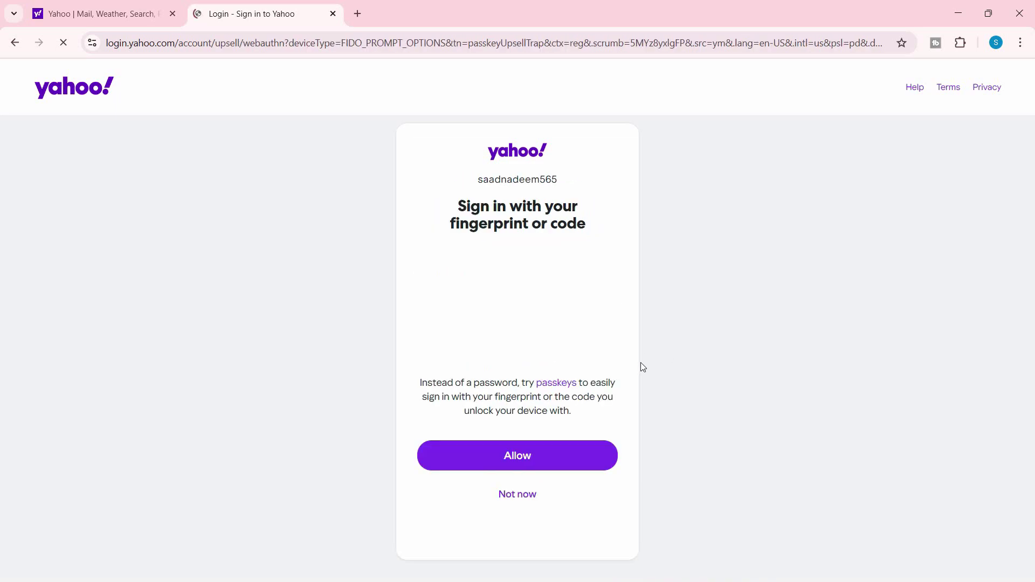
pyautogui.click(520, 495)
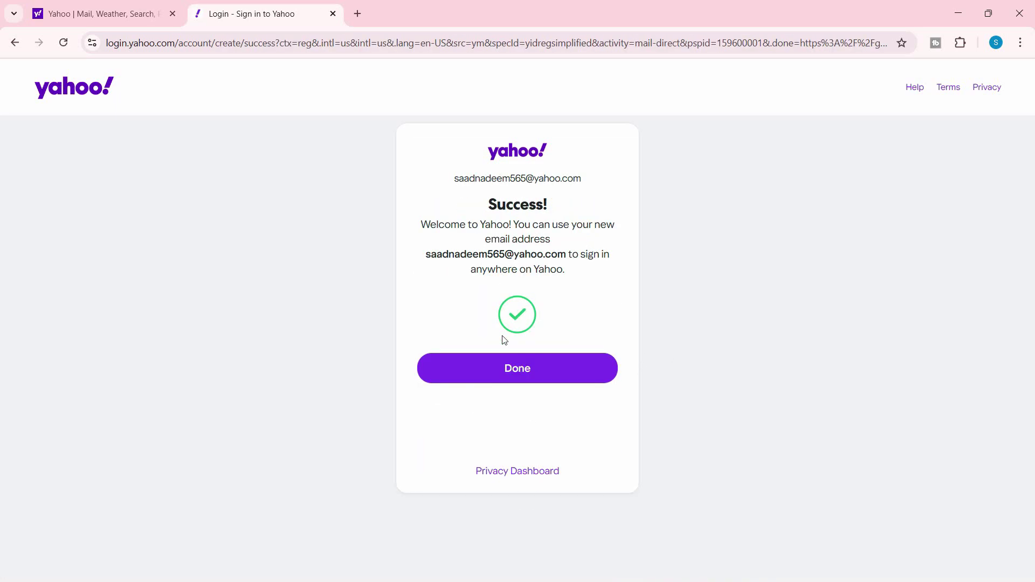
pyautogui.click(513, 370)
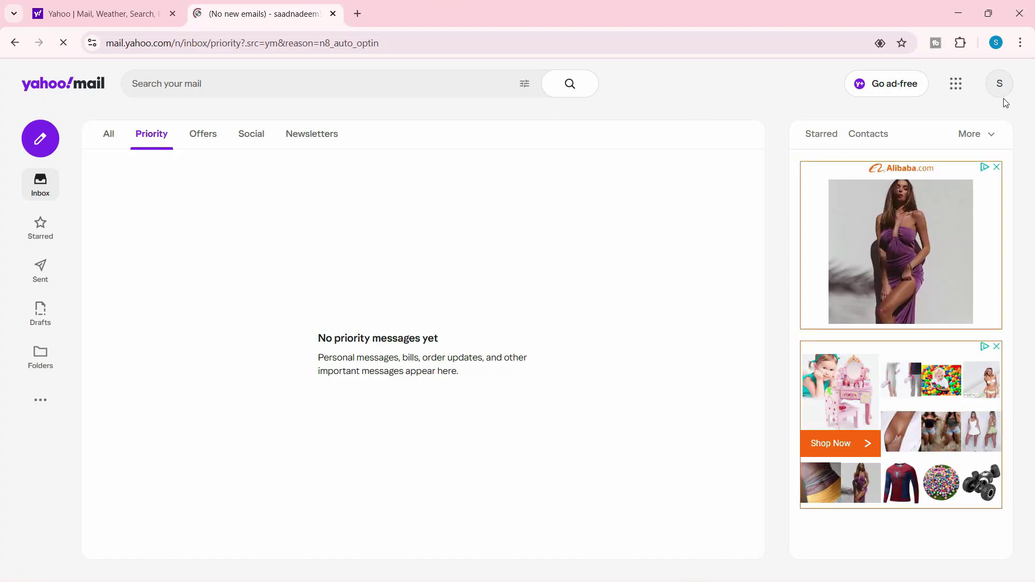
# - Confirm the verification code again, skip passkeys, and accept the Success page
pyautogui.click(957, 11)
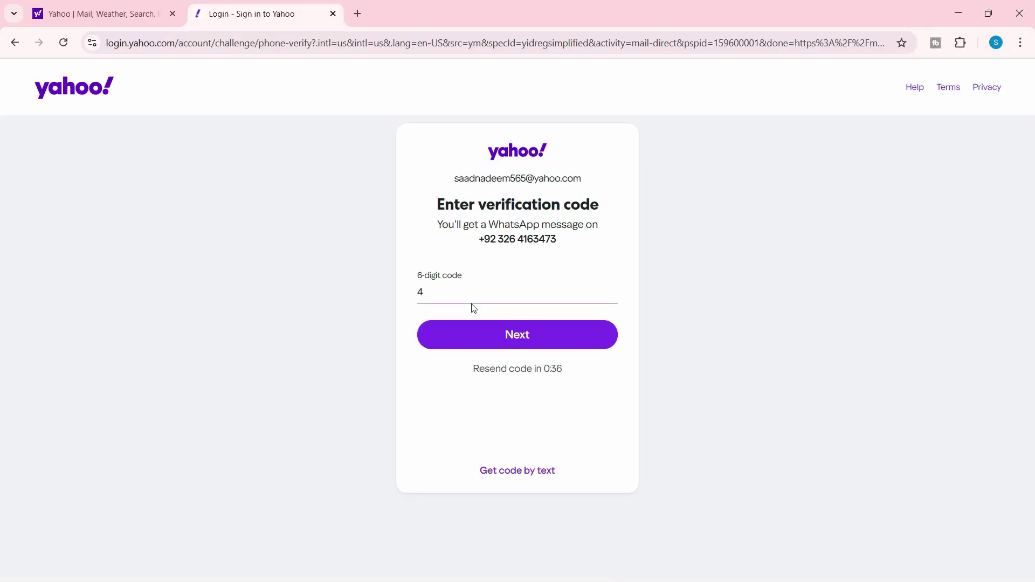
pyautogui.click(516, 348)
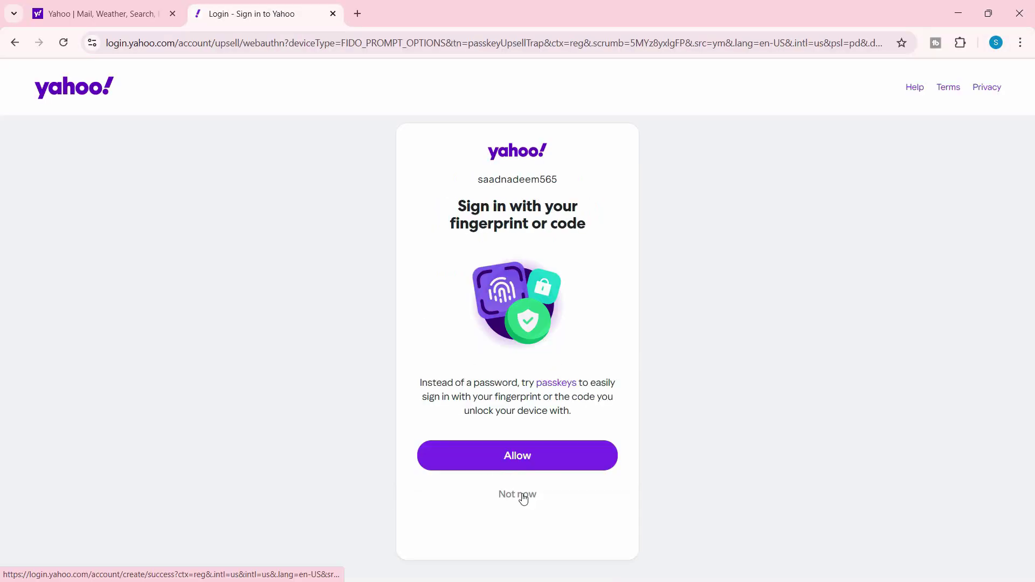
pyautogui.click(522, 495)
pyautogui.click(513, 370)
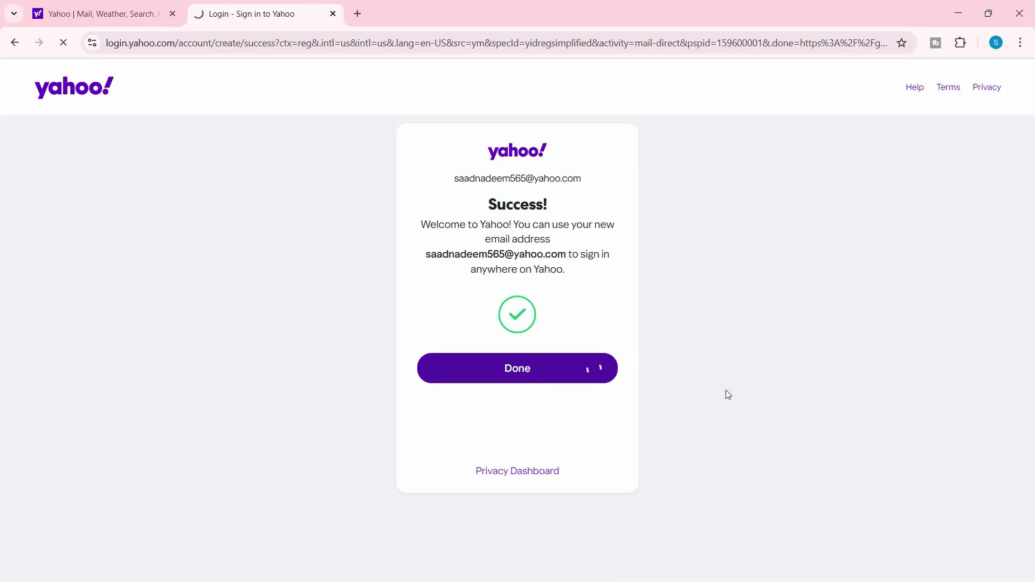